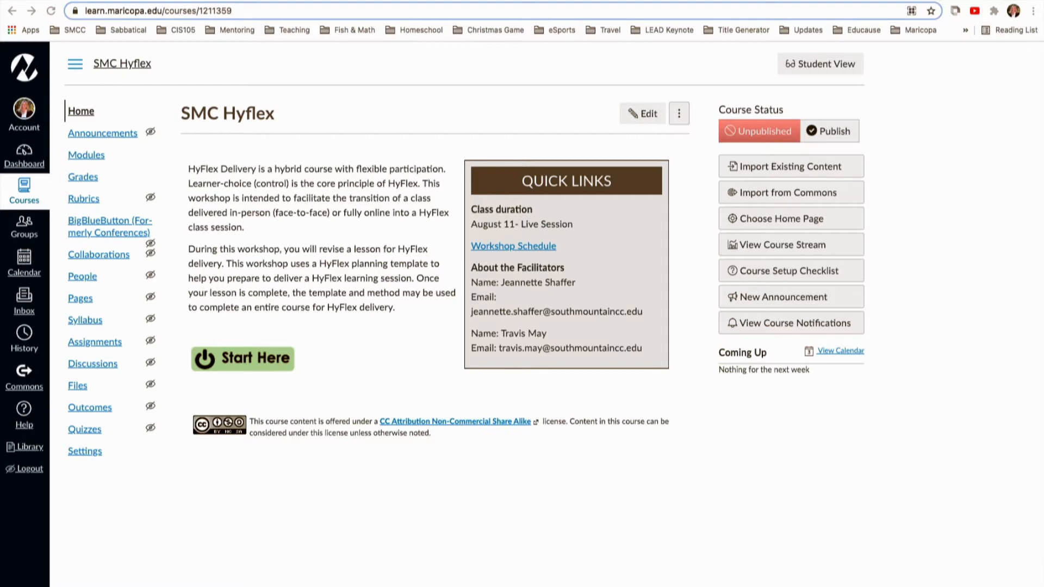
Import the BIO100 outcome group from Account Standards, South Mountain, MSE into the SMC Hyflex course outcomes.
click(90, 409)
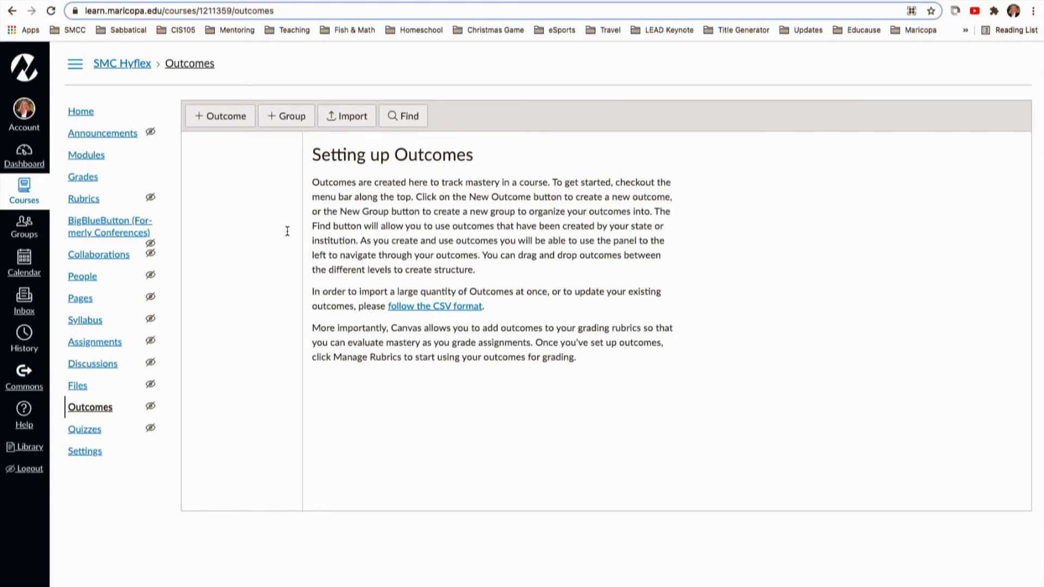
click(410, 119)
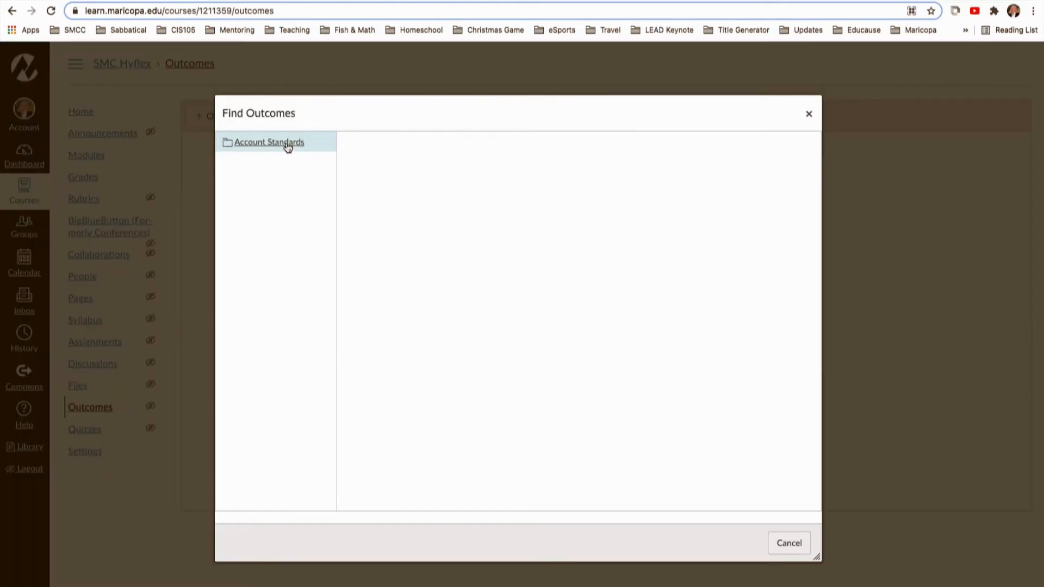
click(288, 144)
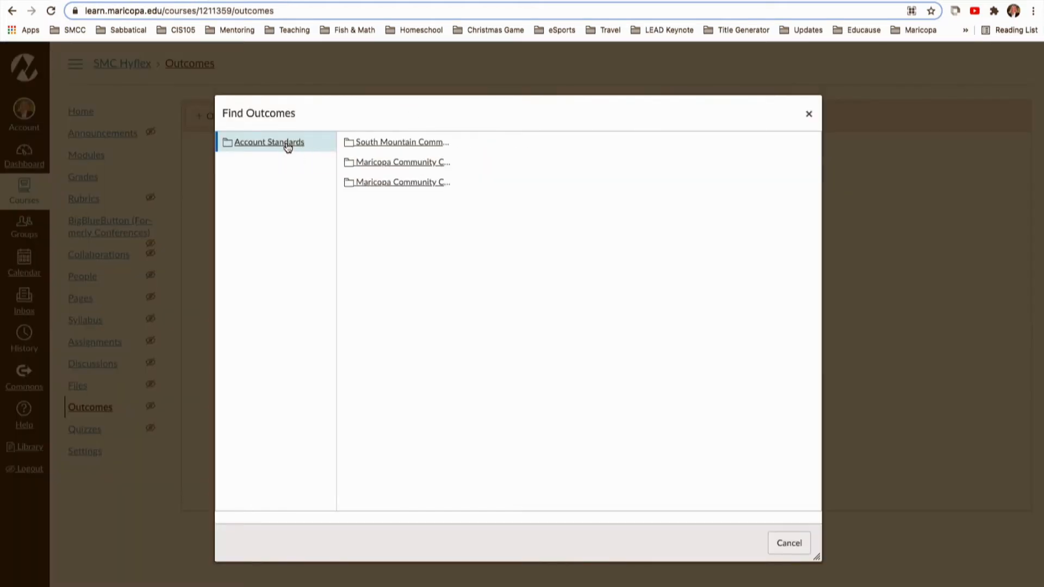
click(396, 143)
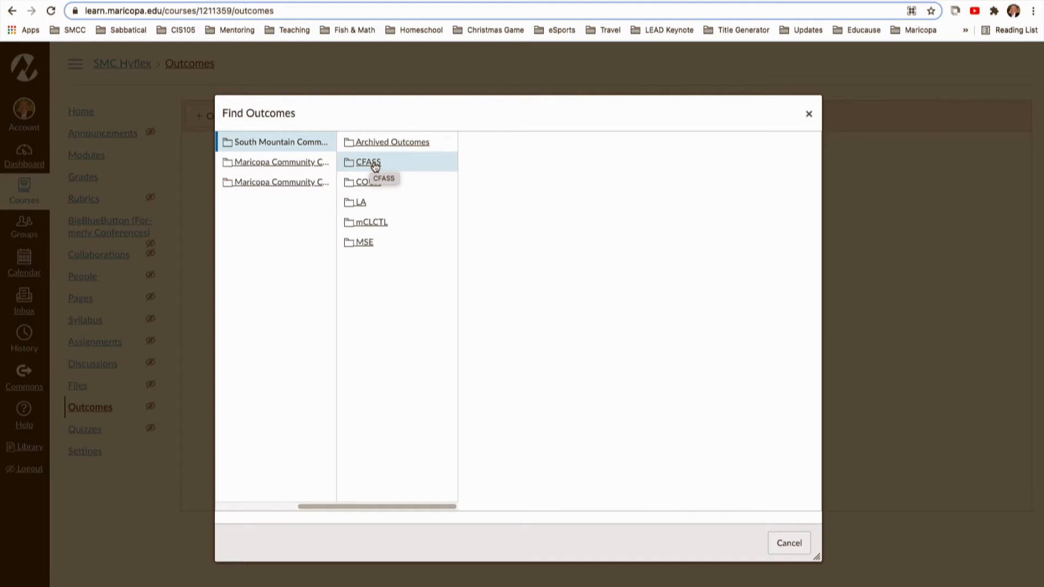
click(365, 244)
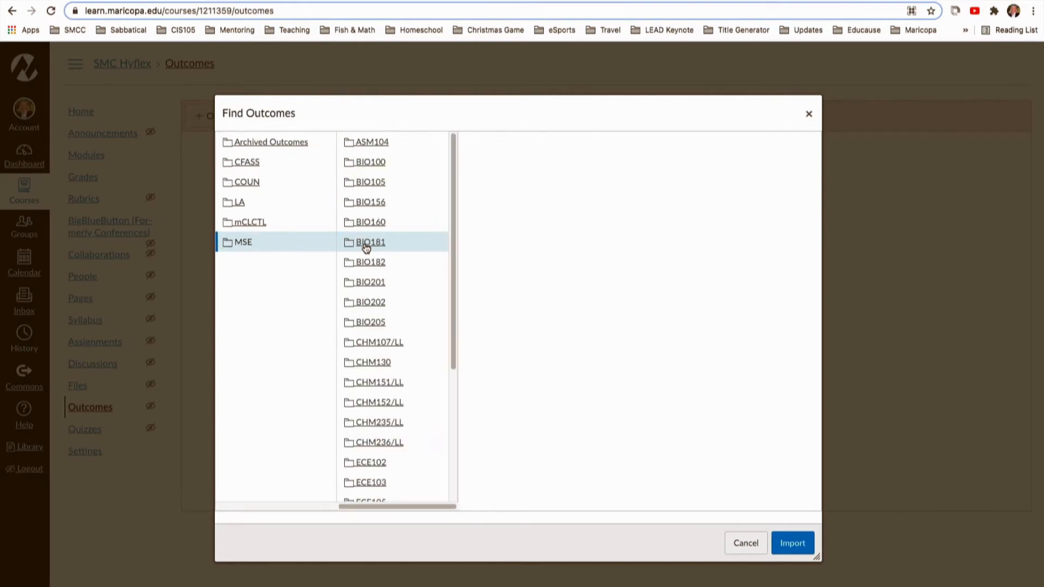
click(377, 164)
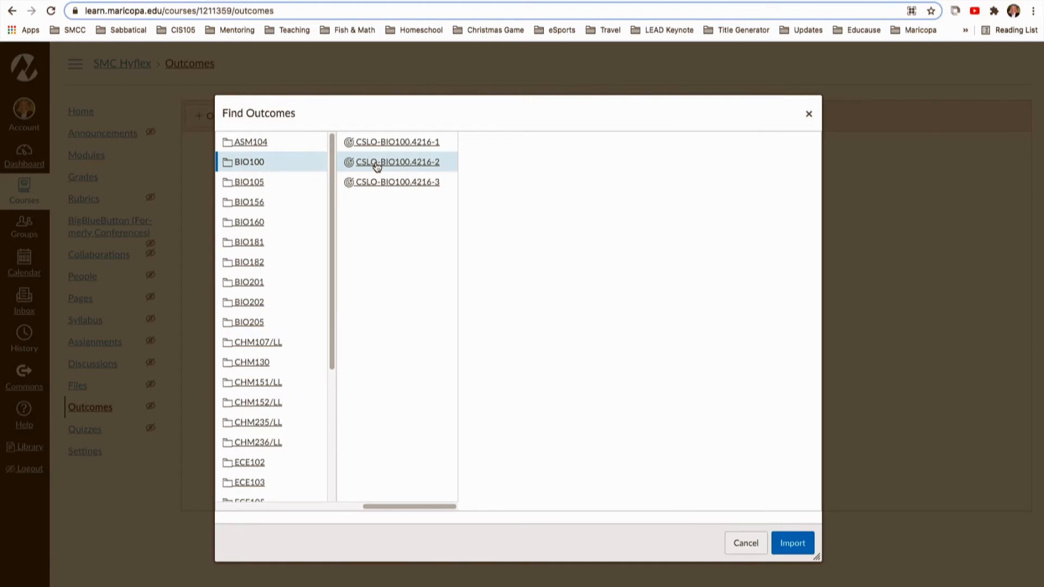
click(413, 144)
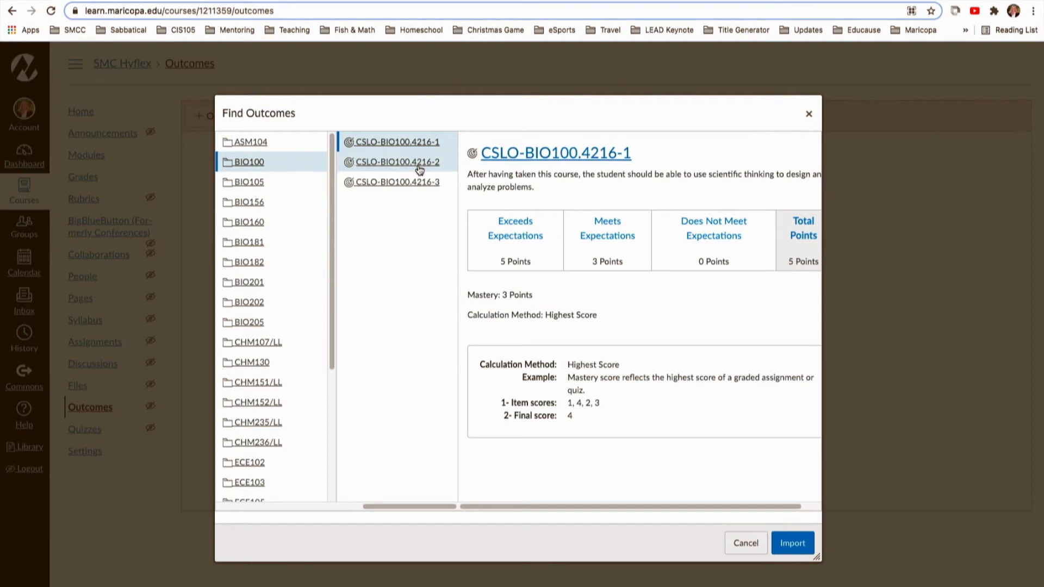
click(245, 163)
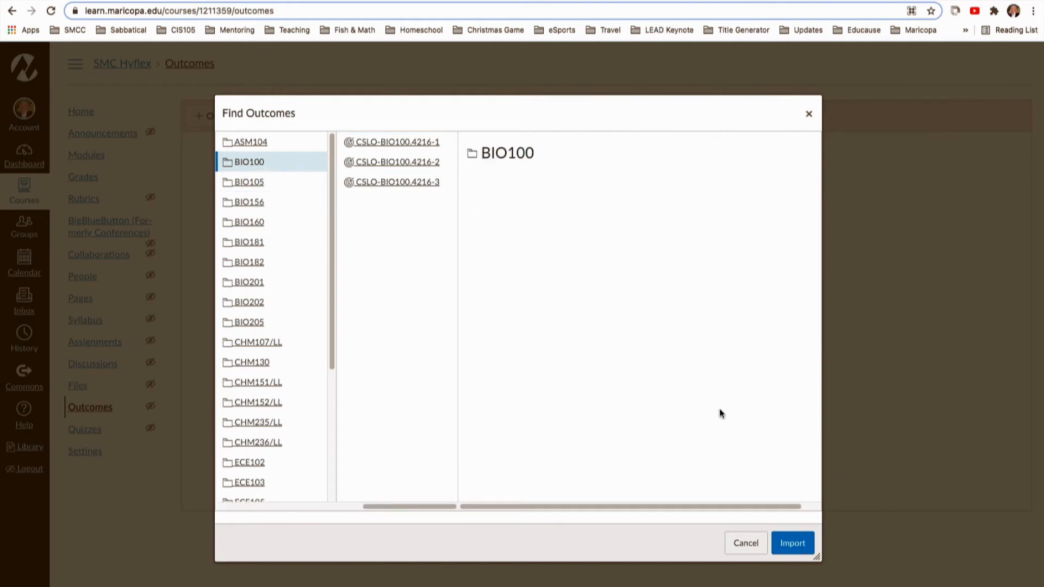
click(792, 549)
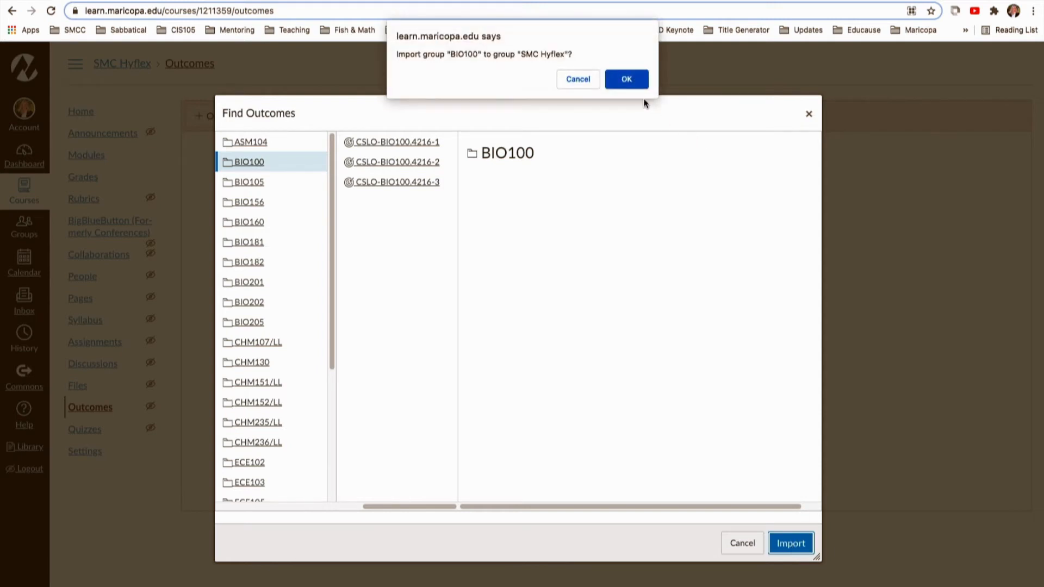
click(628, 79)
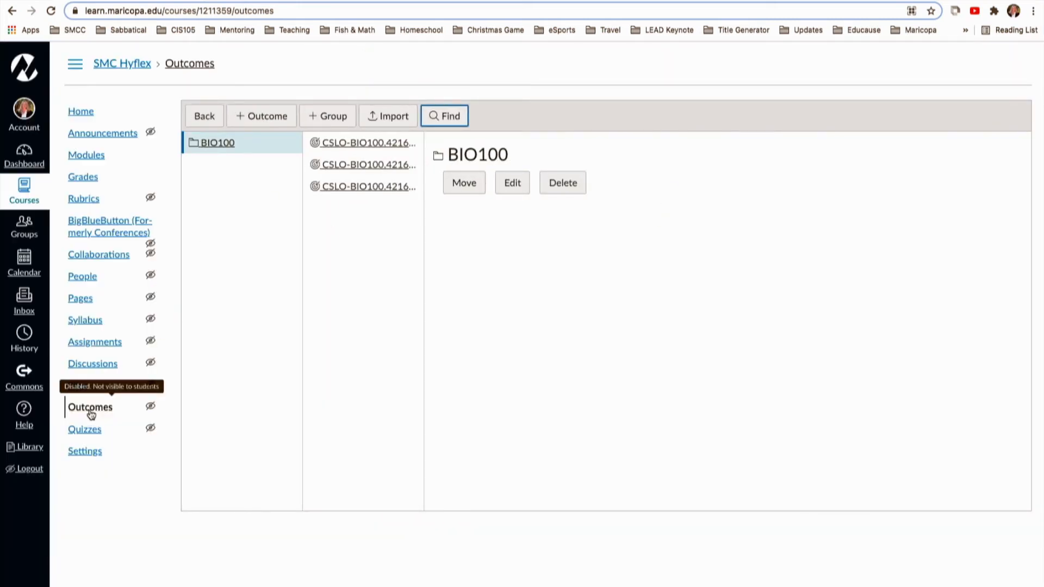
Add outcome CSLO-BIO100.4216-1 from BIO100 as a criterion to the Assignment 3 course rubric and update the rubric.
click(81, 116)
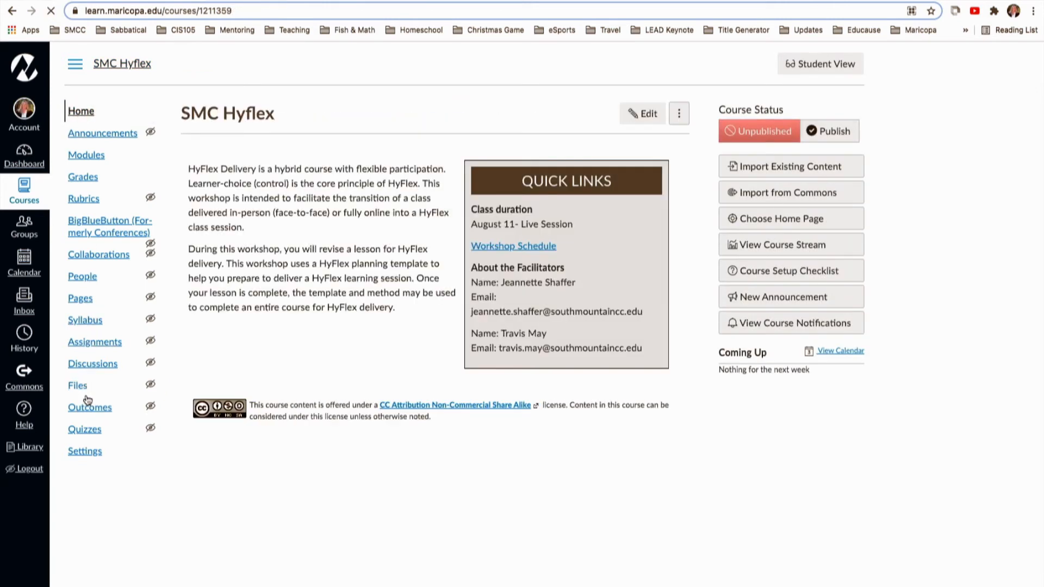
click(88, 413)
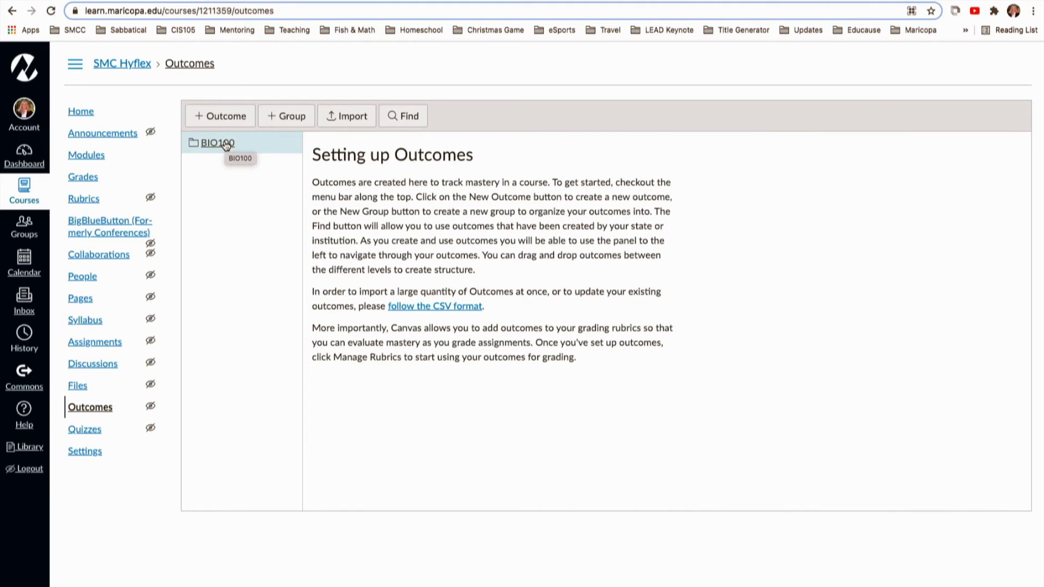
click(84, 200)
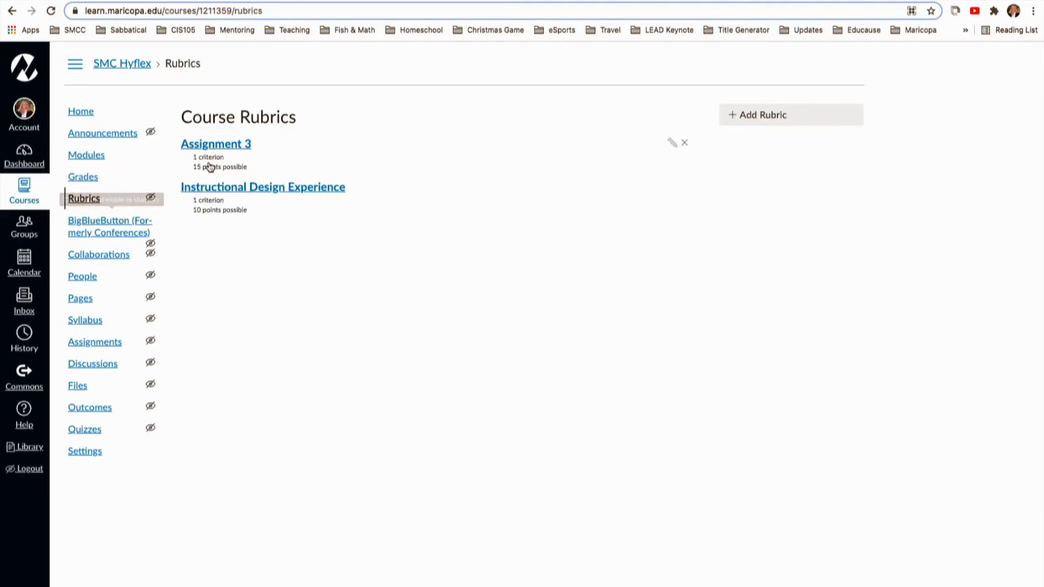
click(222, 146)
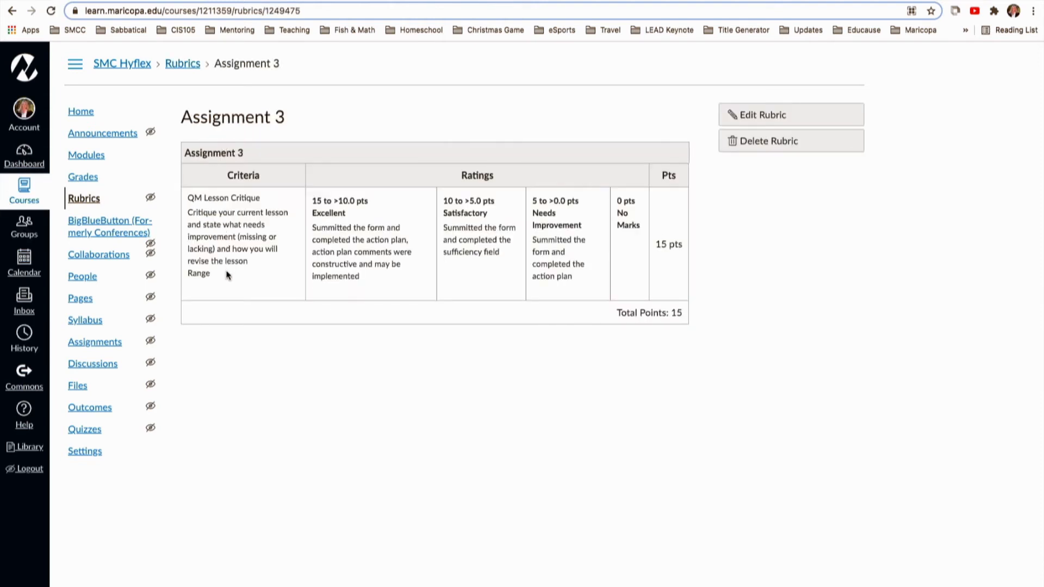
click(763, 119)
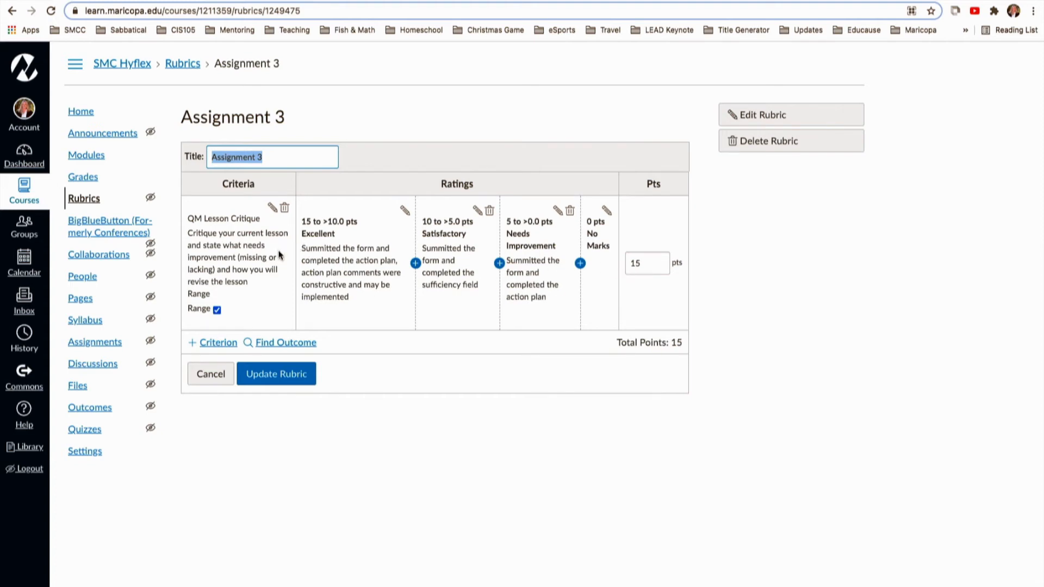
click(292, 344)
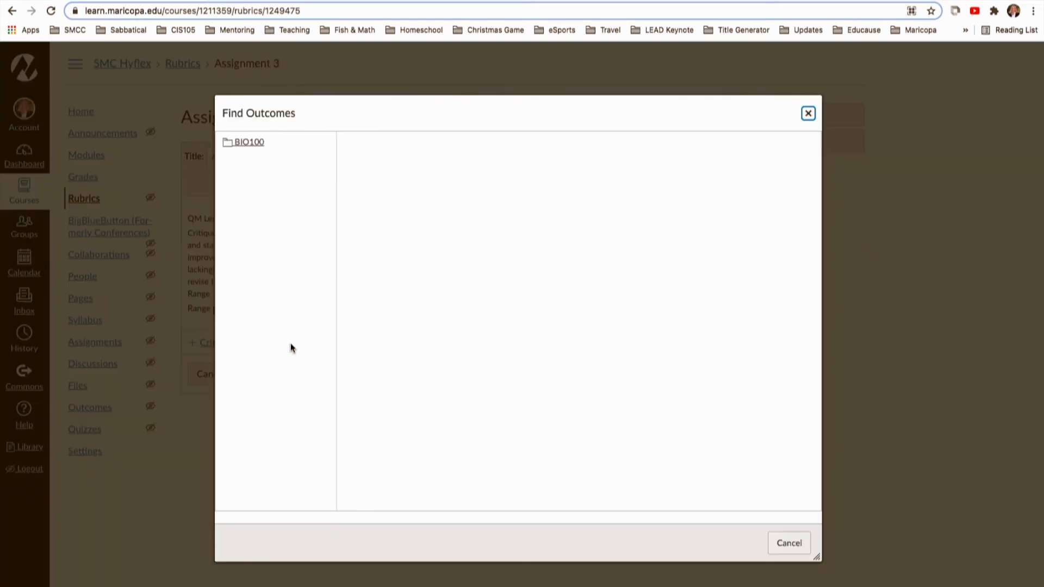
click(247, 144)
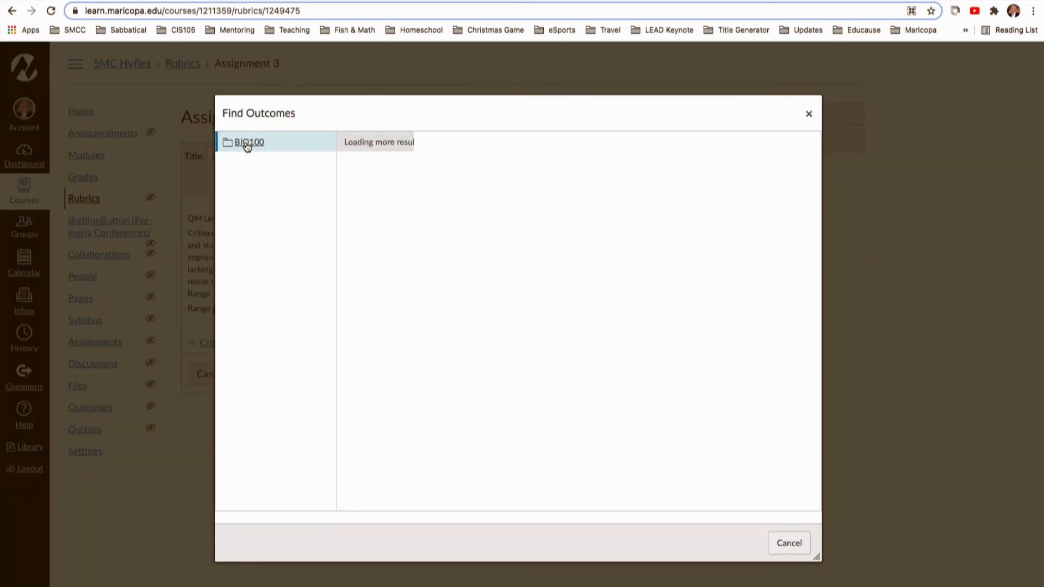
click(408, 144)
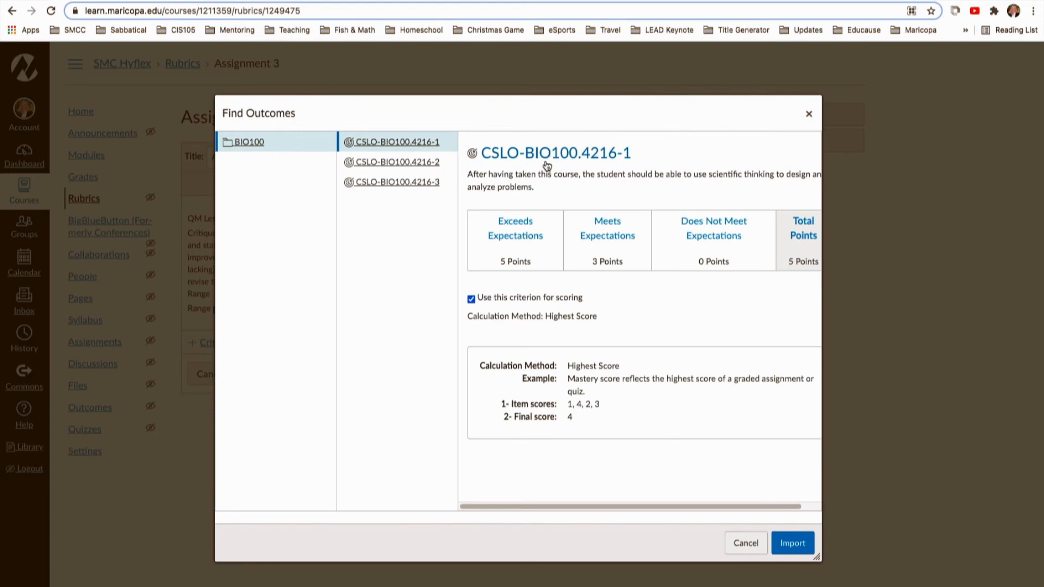
click(791, 544)
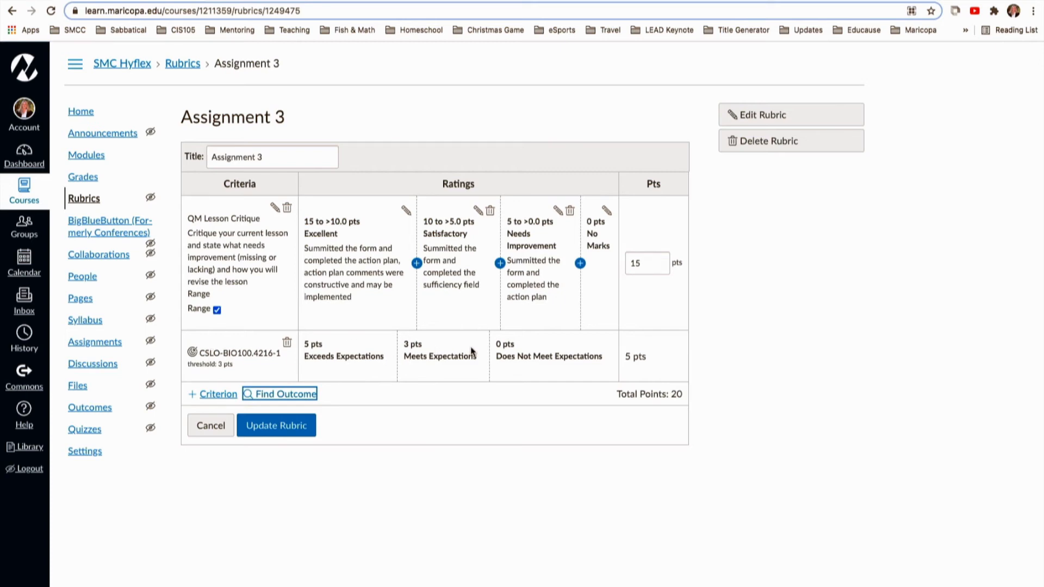
click(282, 429)
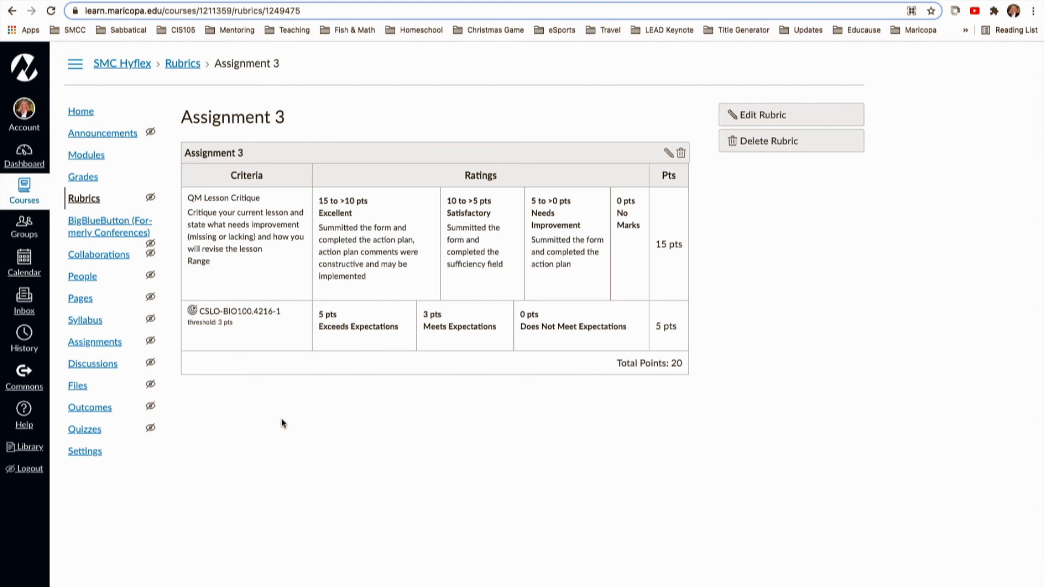
Create a new assignment named Test Outcomes.
click(100, 347)
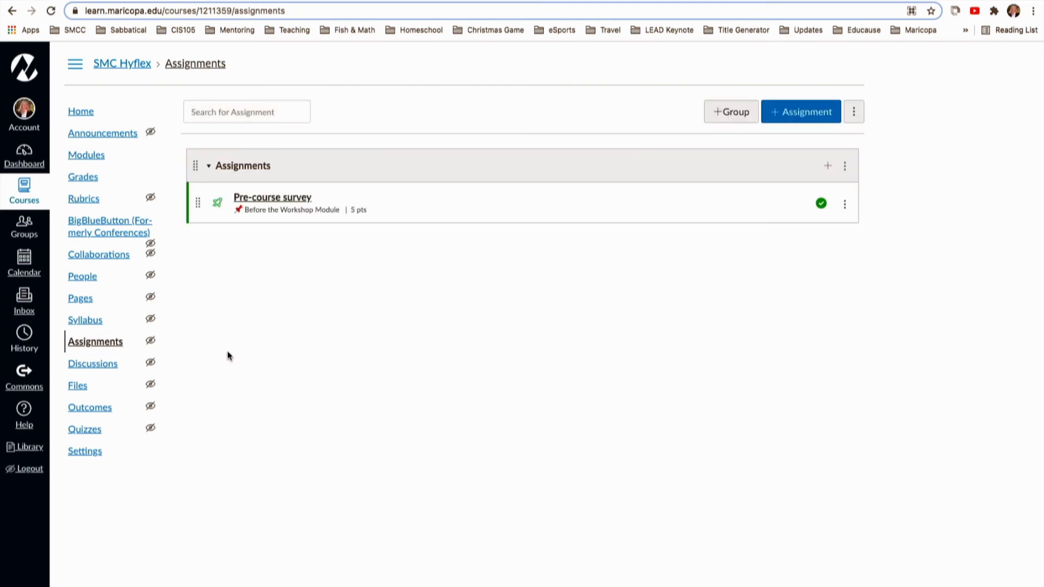
click(795, 115)
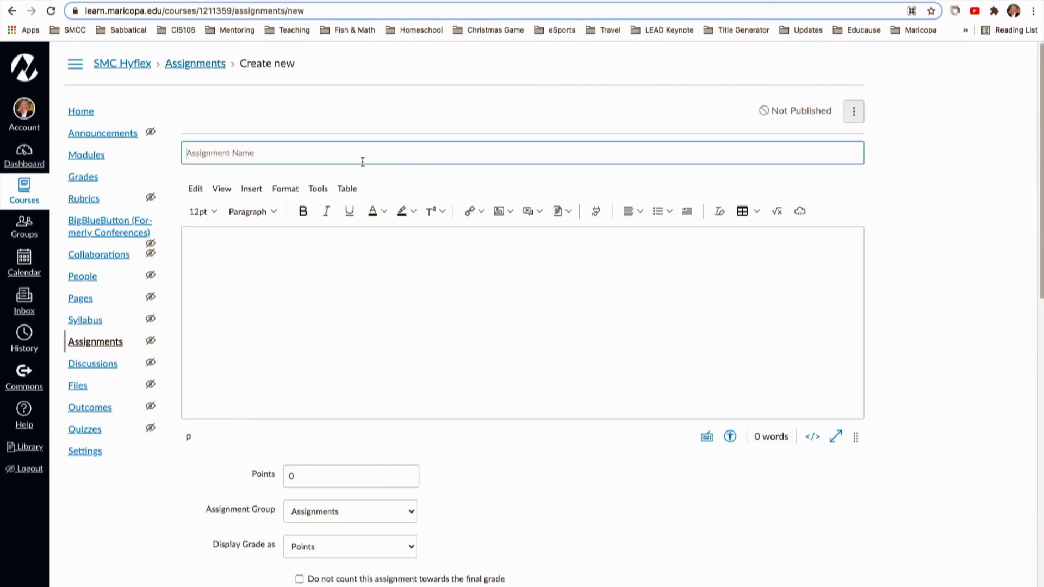
click(268, 161)
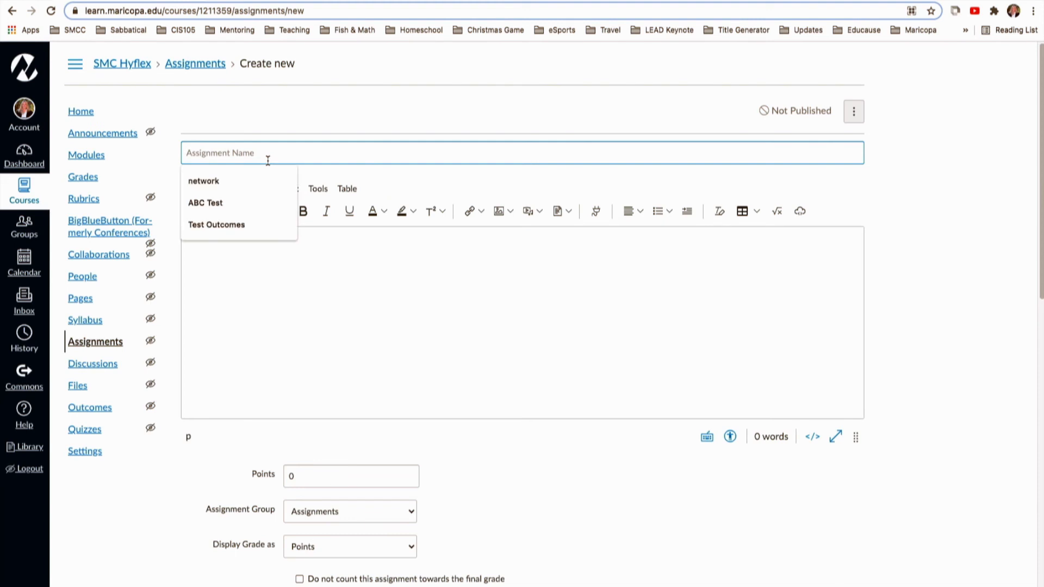
text(T)
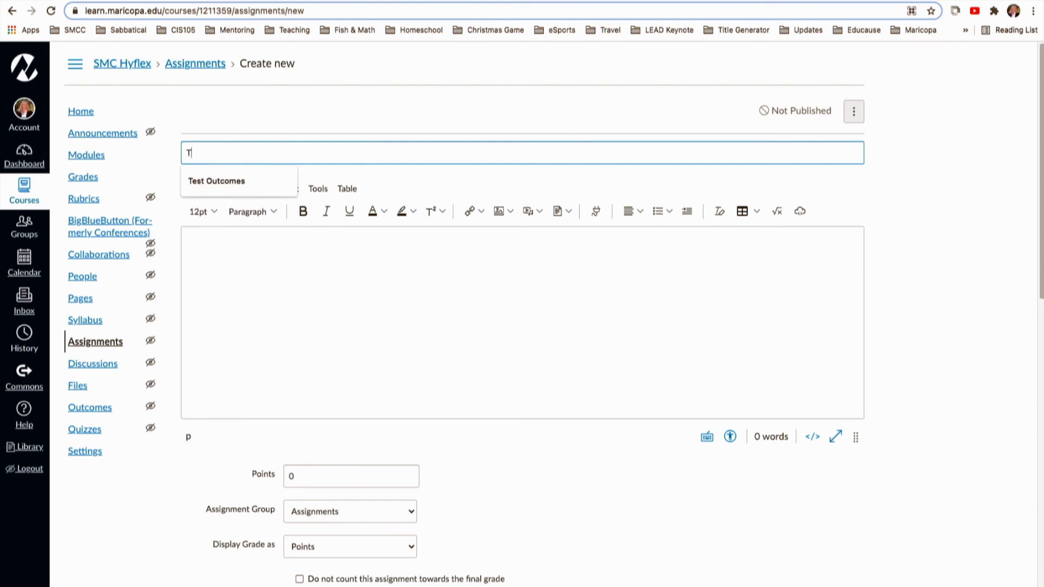
click(207, 180)
Enter Test Outcomes as the assignment description.
click(225, 244)
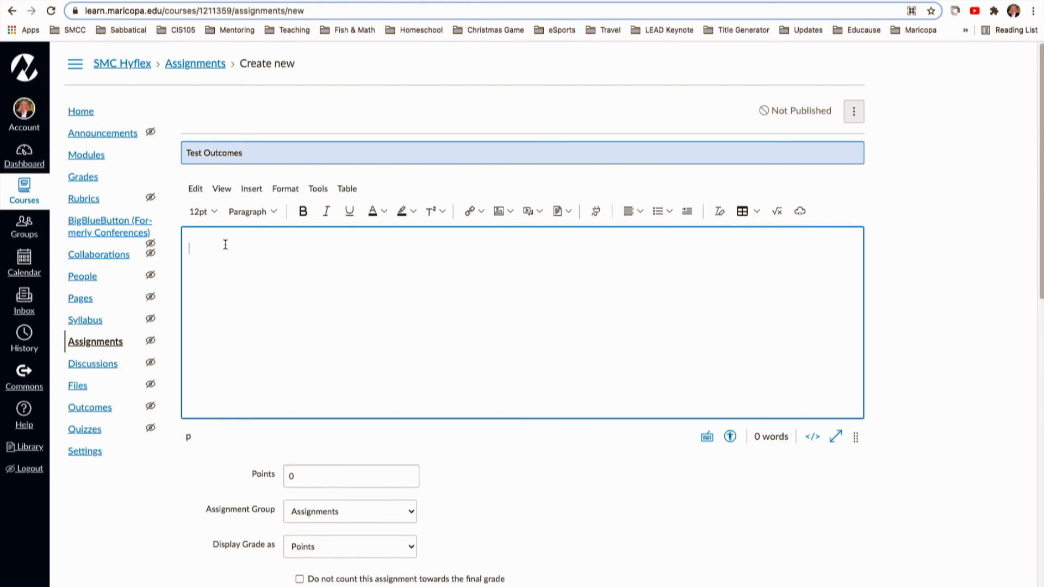
text(Test OUt)
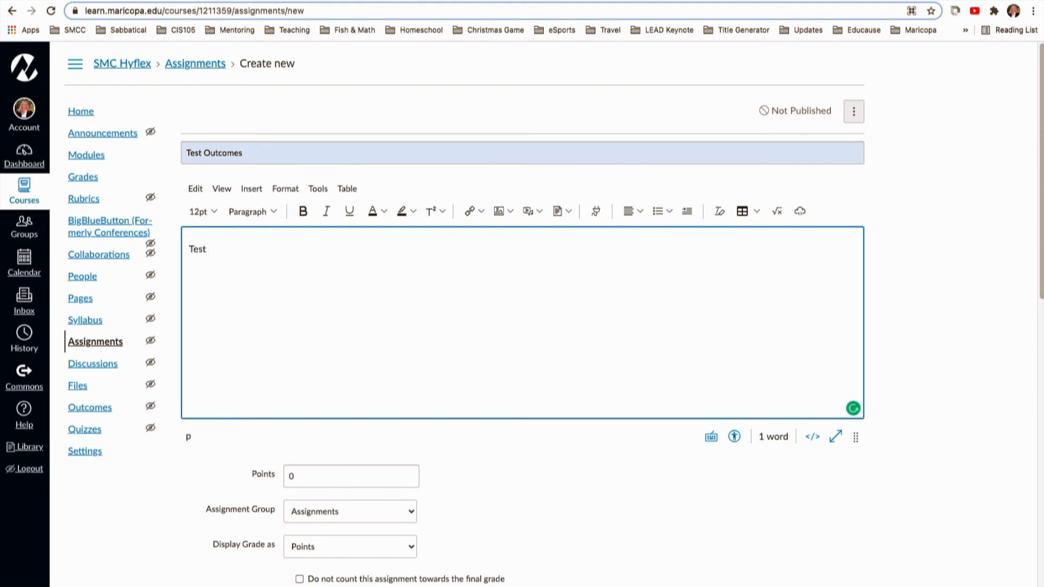
key(BackSpace)
key(BackSpace)
text(ut)
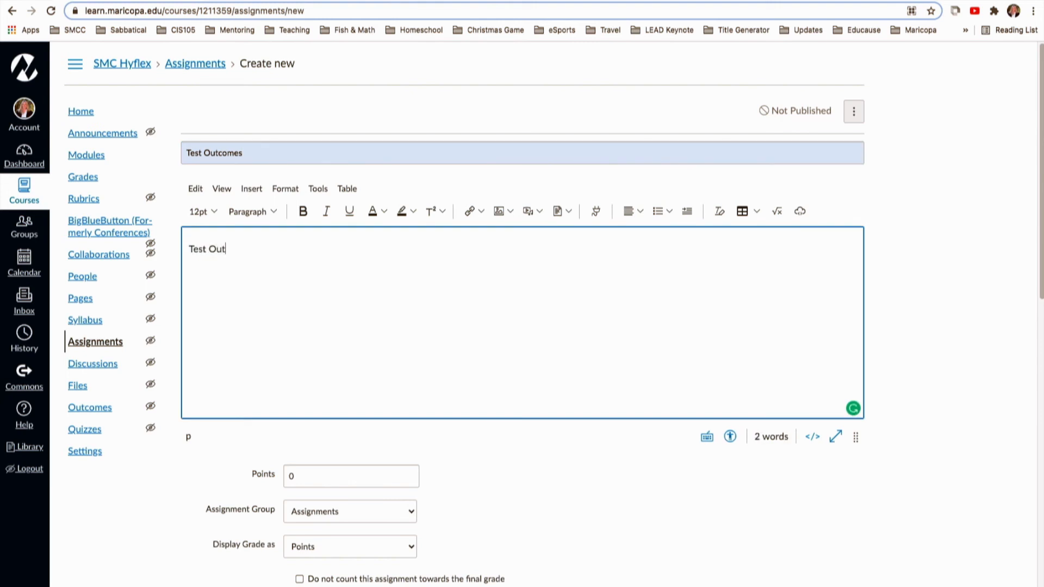
text(comes)
Set the assignment's points to 10.
scroll(394, 387, down, 4)
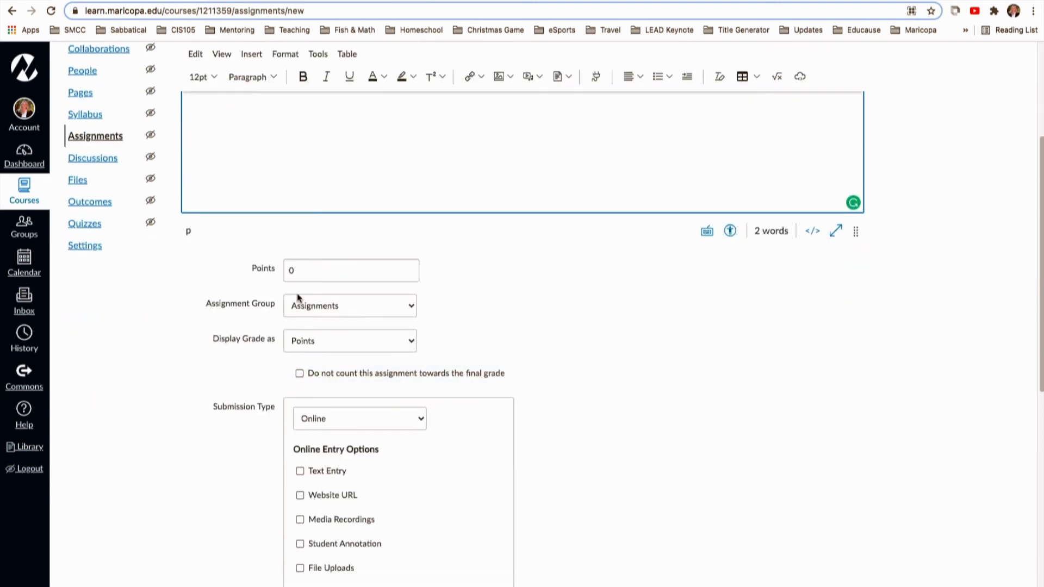
click(293, 272)
key(BackSpace)
text(10)
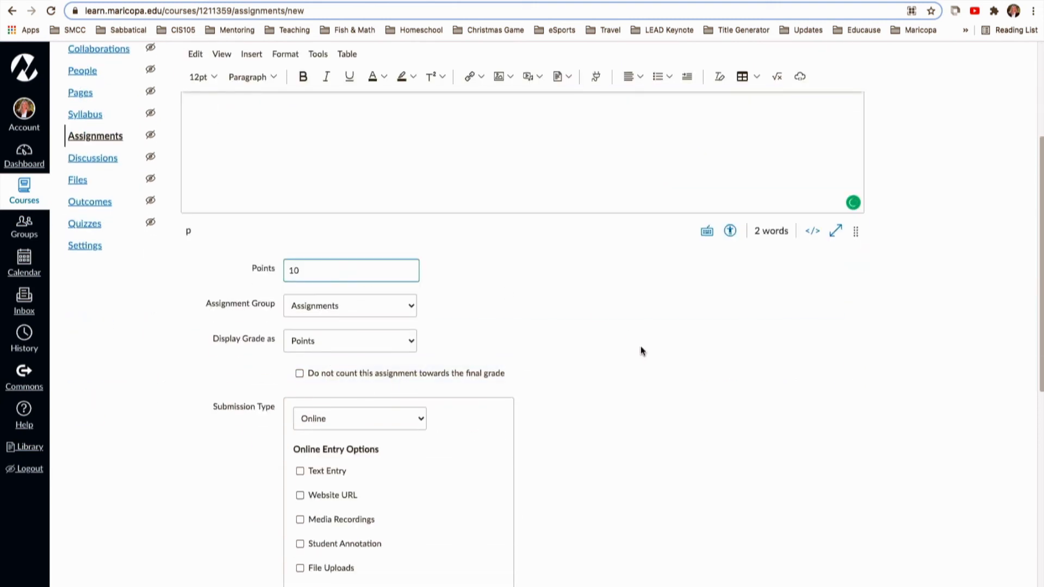
Choose Text Entry as the online submission type and save the assignment.
scroll(640, 350, down, 9)
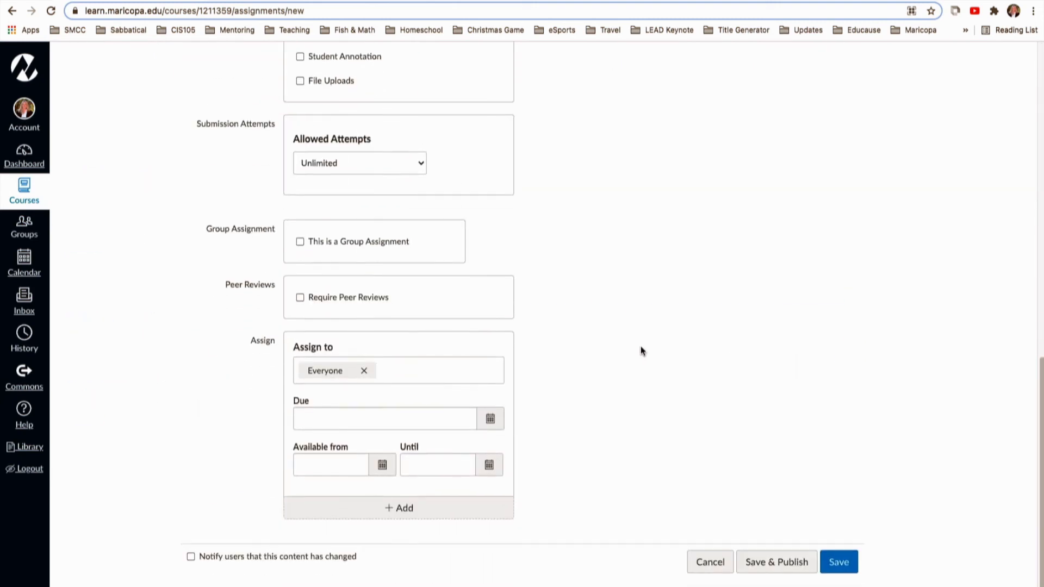
click(839, 565)
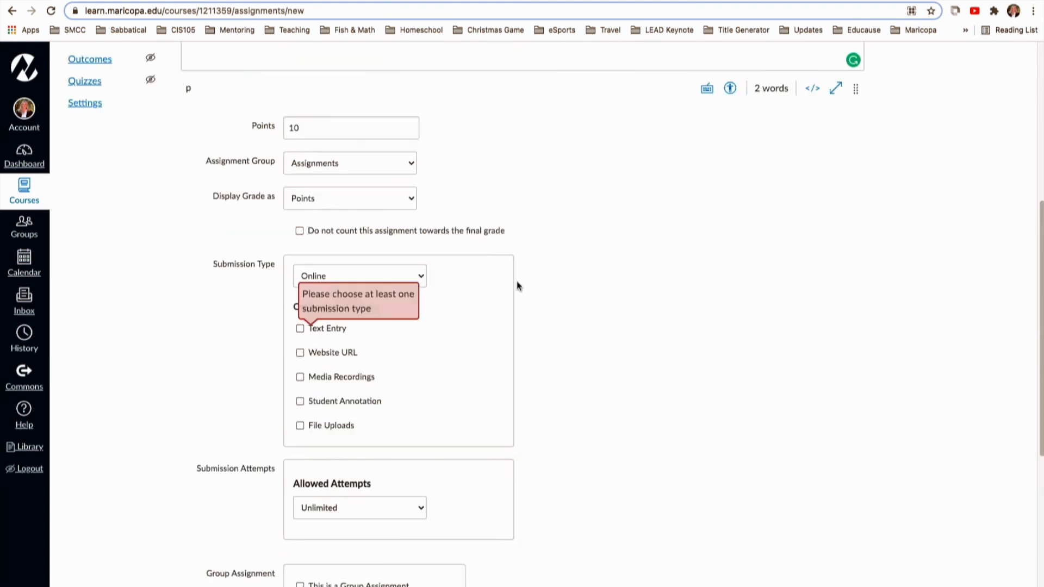
click(308, 330)
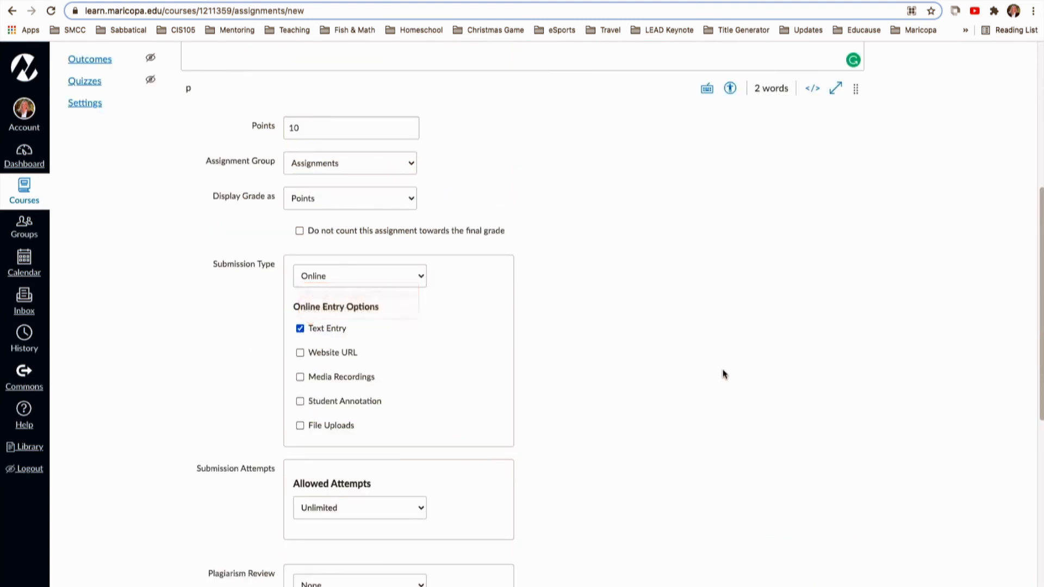
scroll(782, 509, down, 8)
click(838, 562)
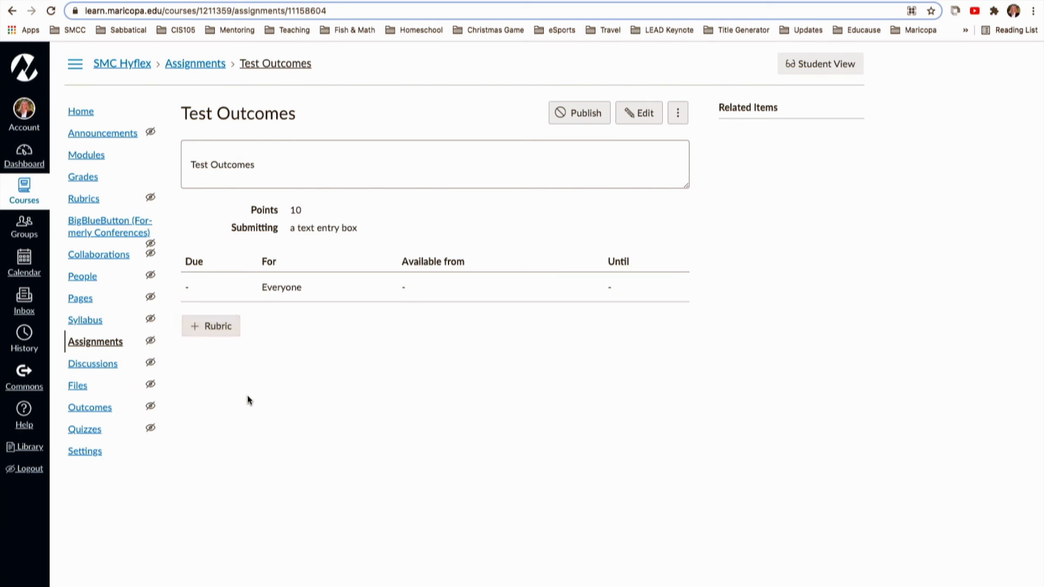
Add a new rubric to the assignment and title it Test Outcome Rubric.
click(218, 330)
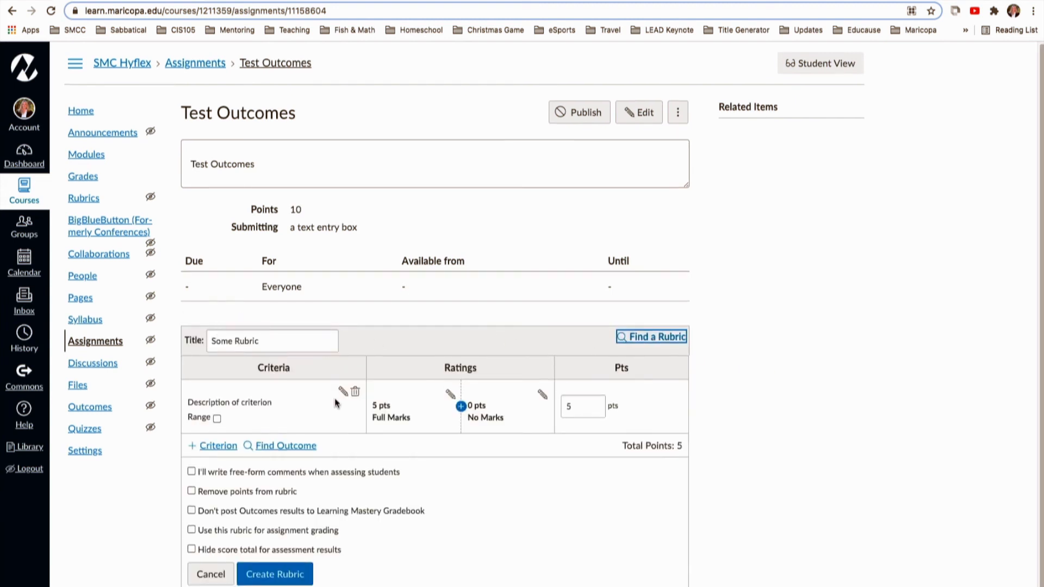
click(264, 344)
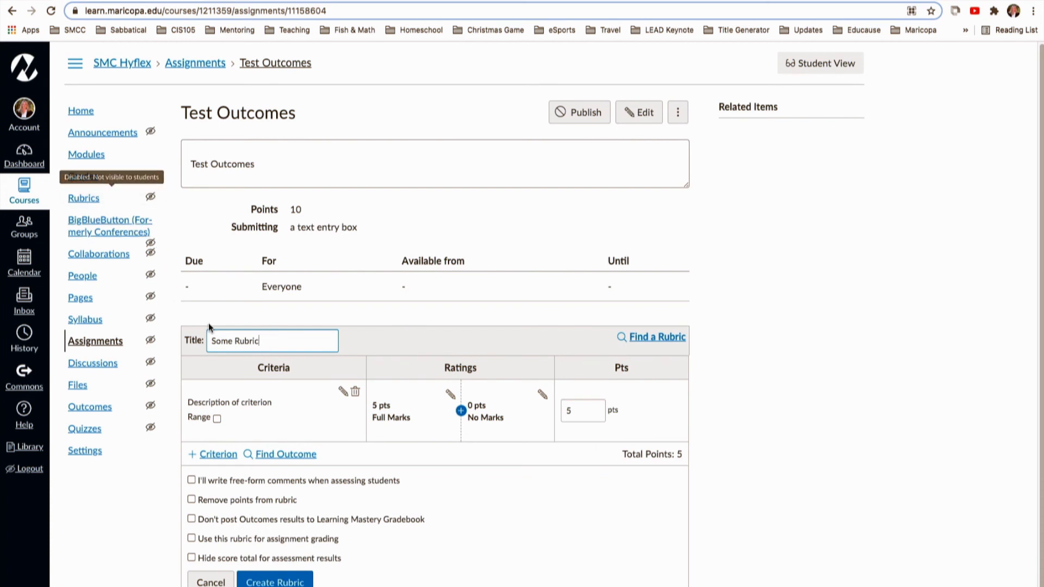
drag(271, 342, 206, 340)
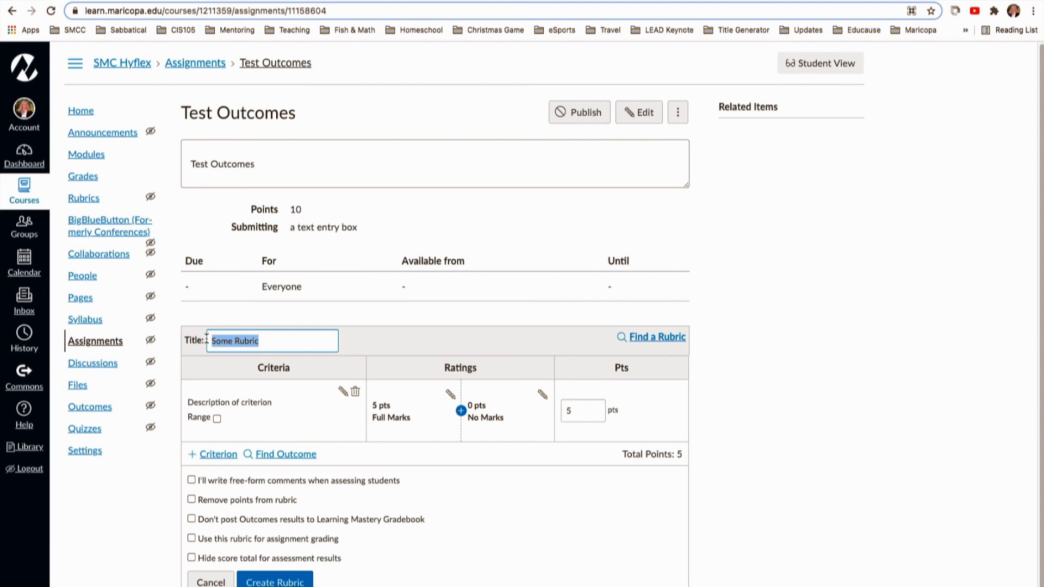
text(Test OUt)
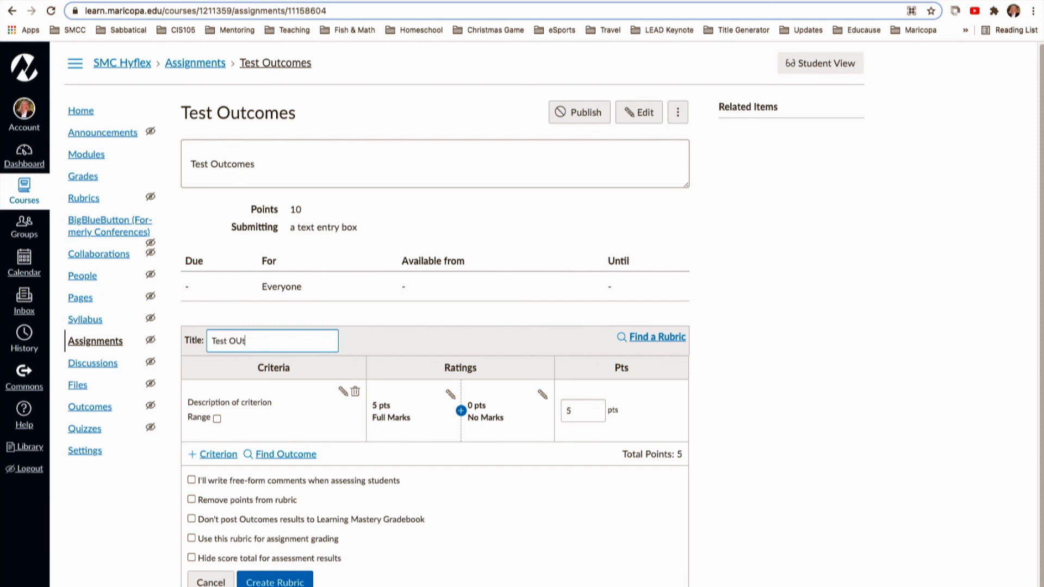
key(BackSpace)
key(BackSpace)
text(utcome Rubric)
click(369, 347)
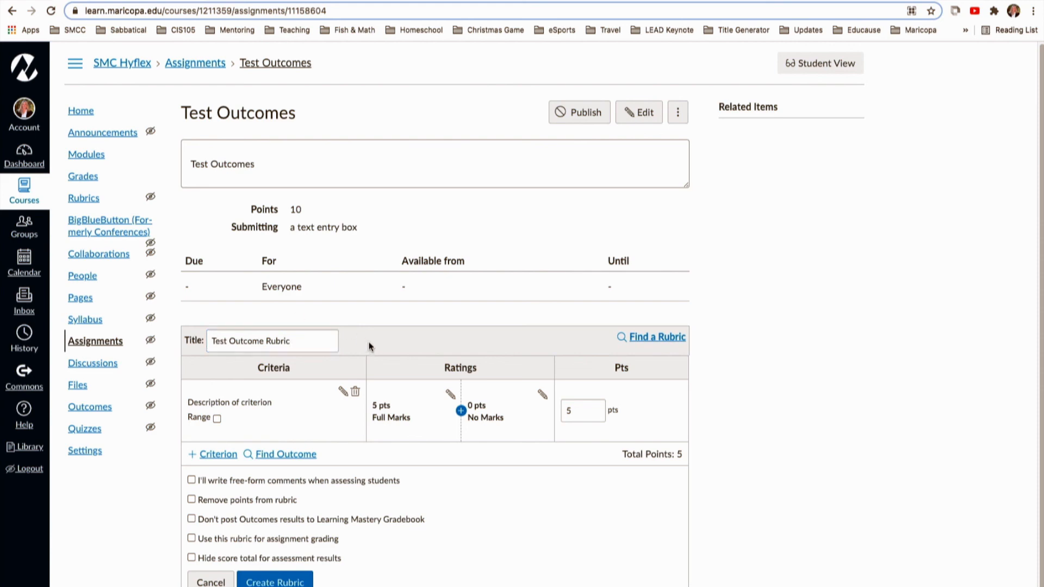
Replace the default criterion with outcome CSLO-BIO100.4216-2 from the BIO100 group and create the rubric.
scroll(370, 326, down, 1)
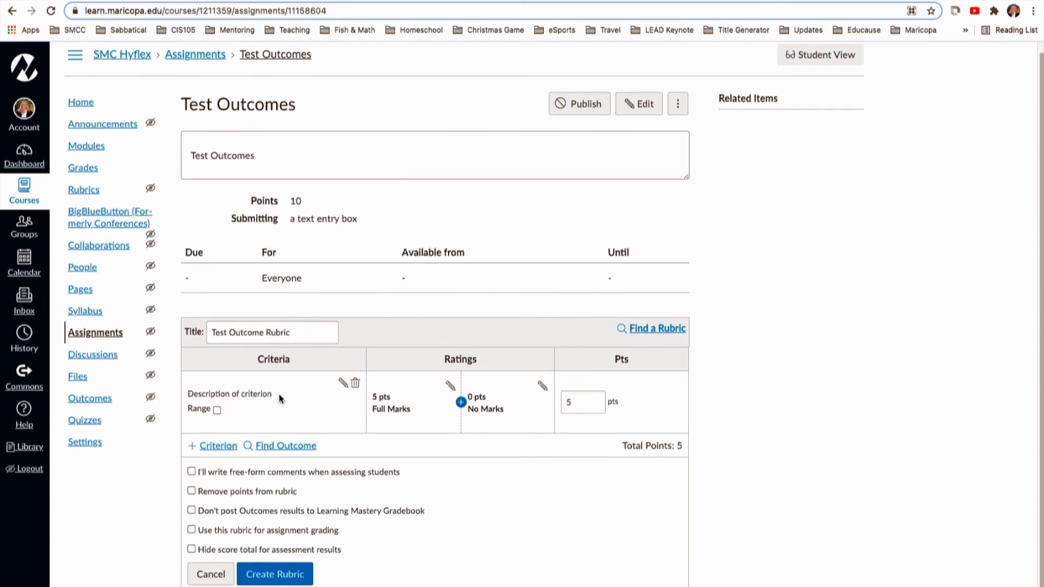
click(356, 385)
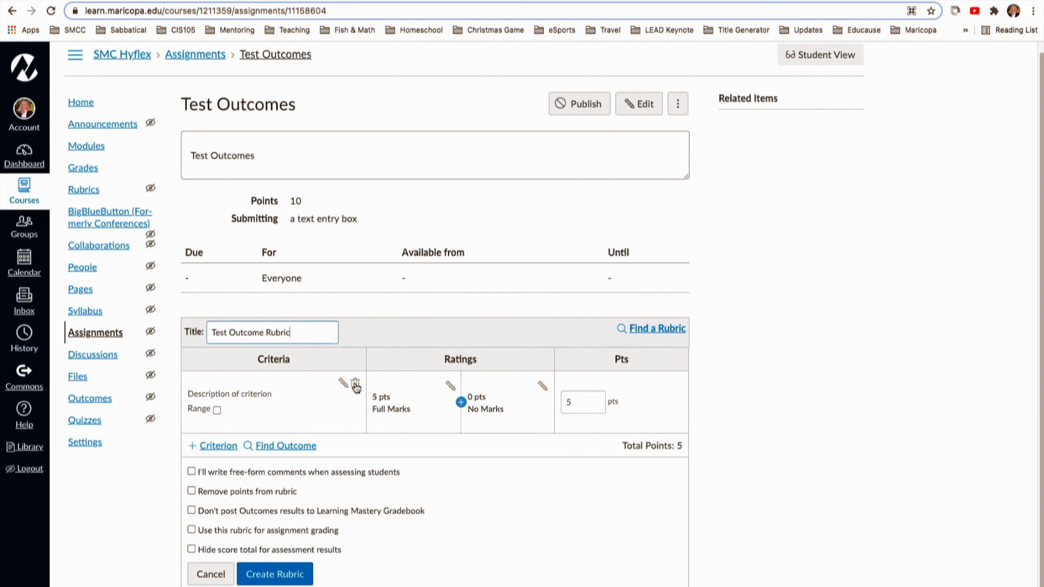
click(295, 392)
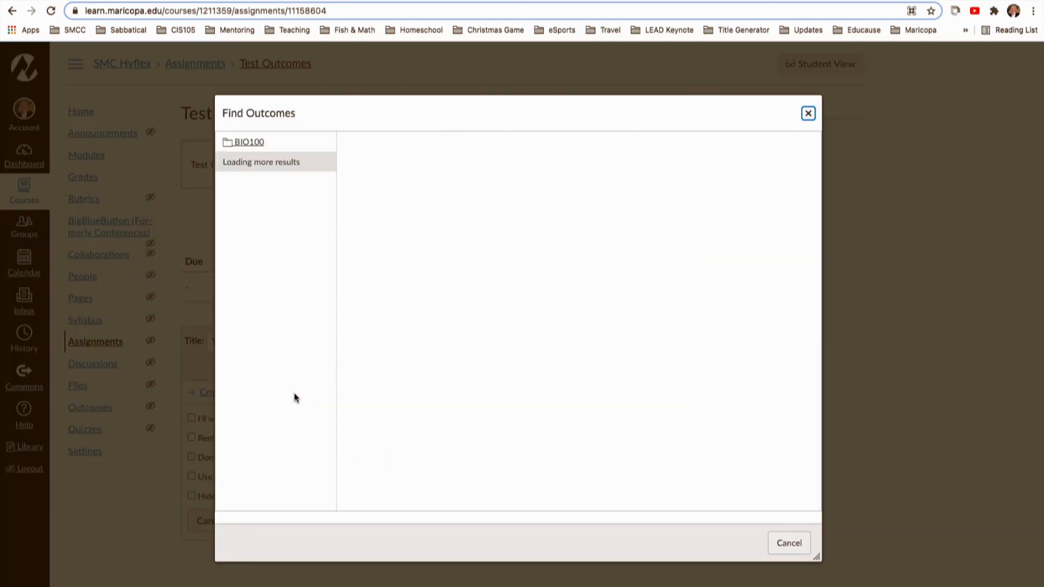
click(250, 143)
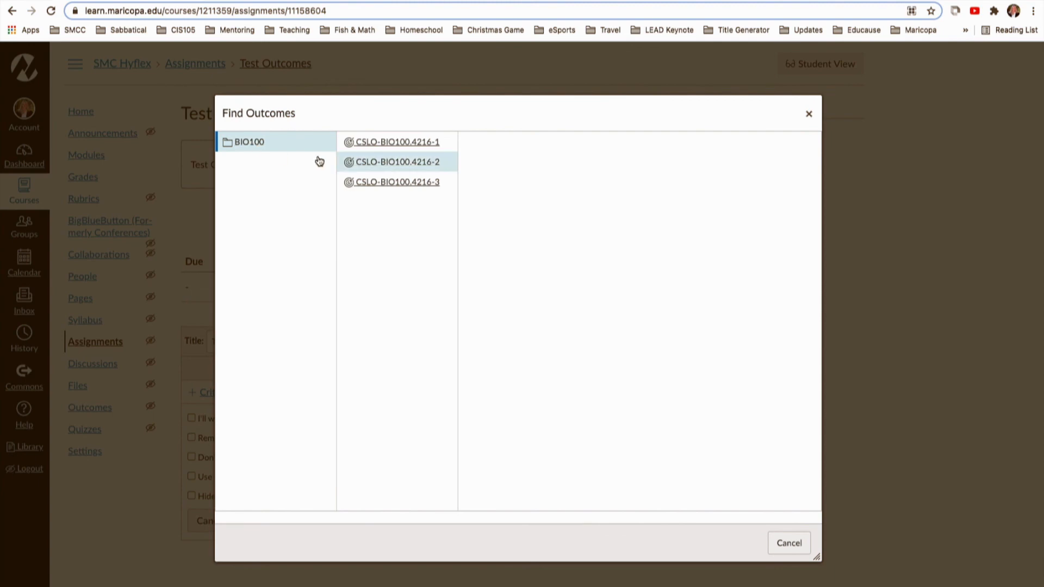
click(405, 162)
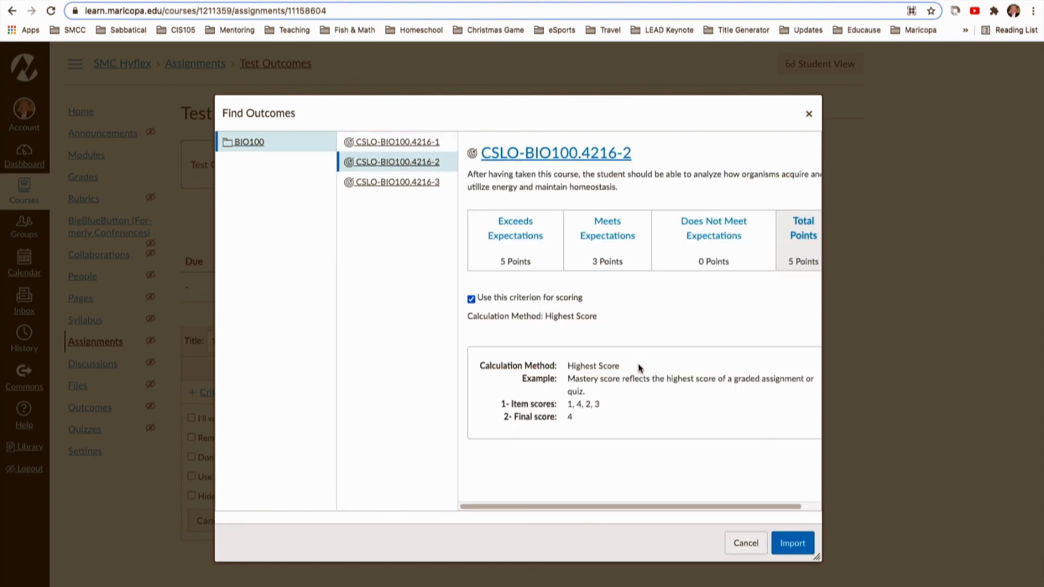
click(792, 543)
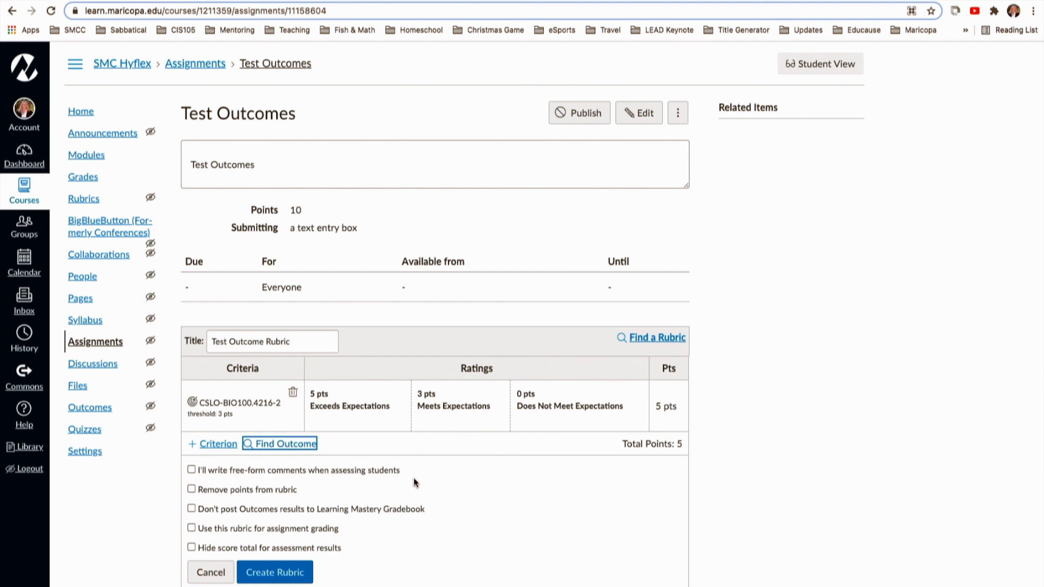
click(281, 575)
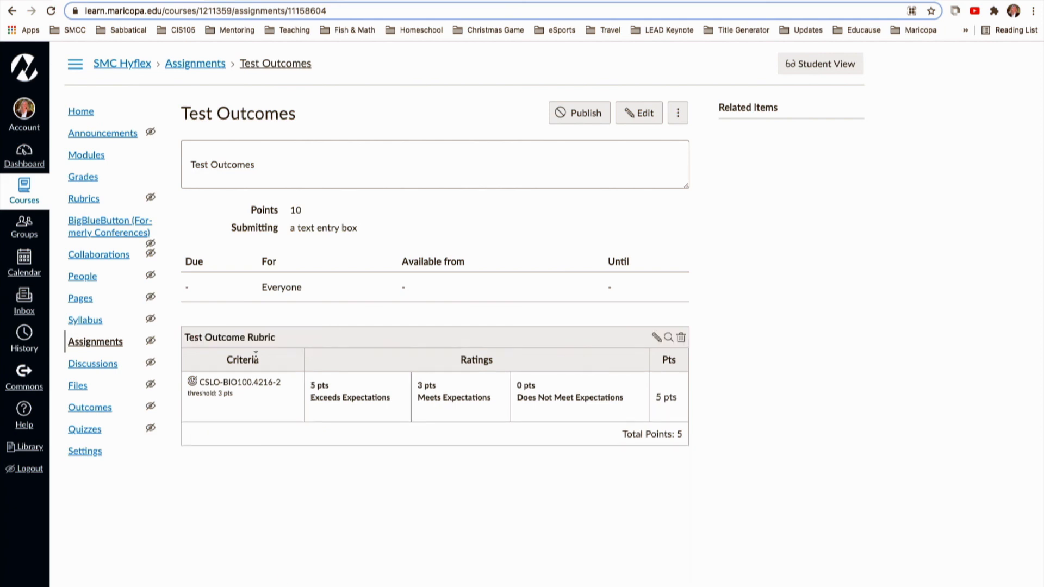